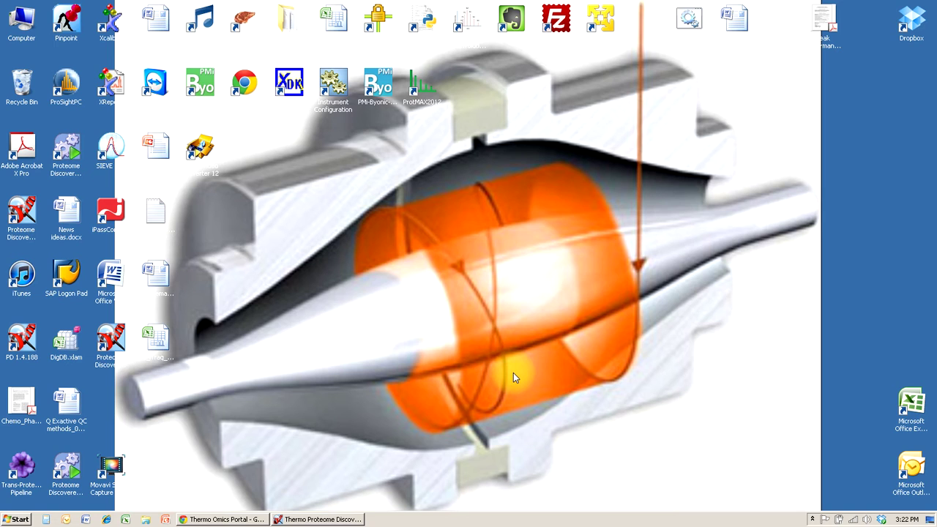
- Switch to Thermo Proteome Discoverer and start a new blank workflow in the Workflow Editor
click(322, 520)
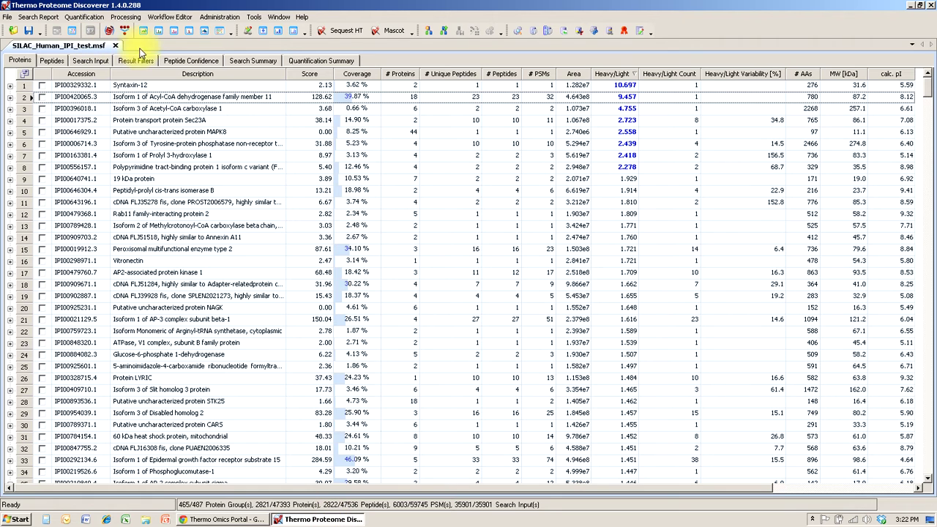
click(176, 17)
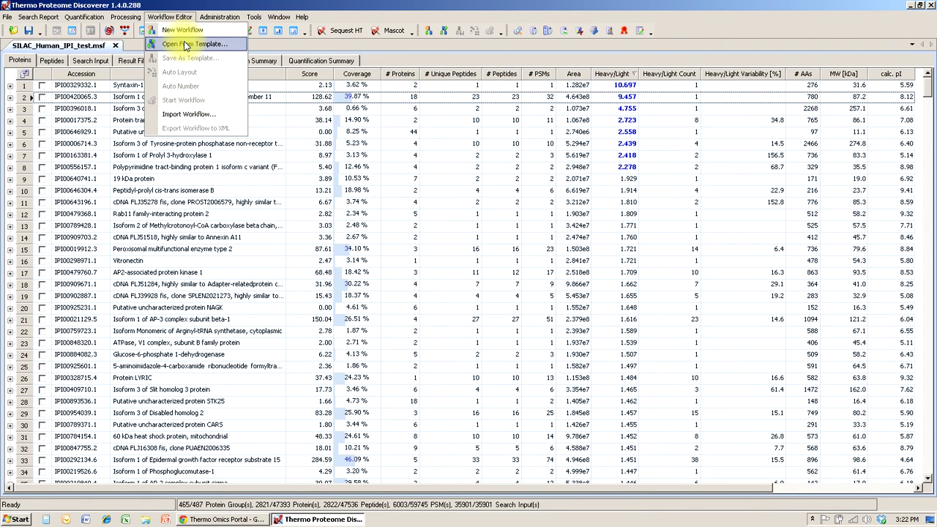
click(186, 45)
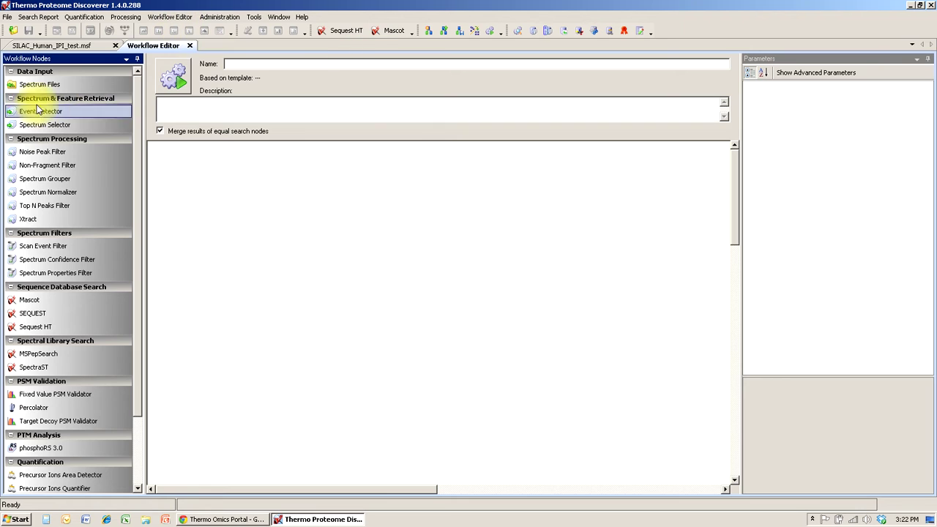
- Build a connected chain of Spectrum Files, Spectrum Selector, Sequest HT and Target Decoy PSM Validator nodes in the workflow
drag(38, 84, 251, 184)
drag(53, 131, 251, 255)
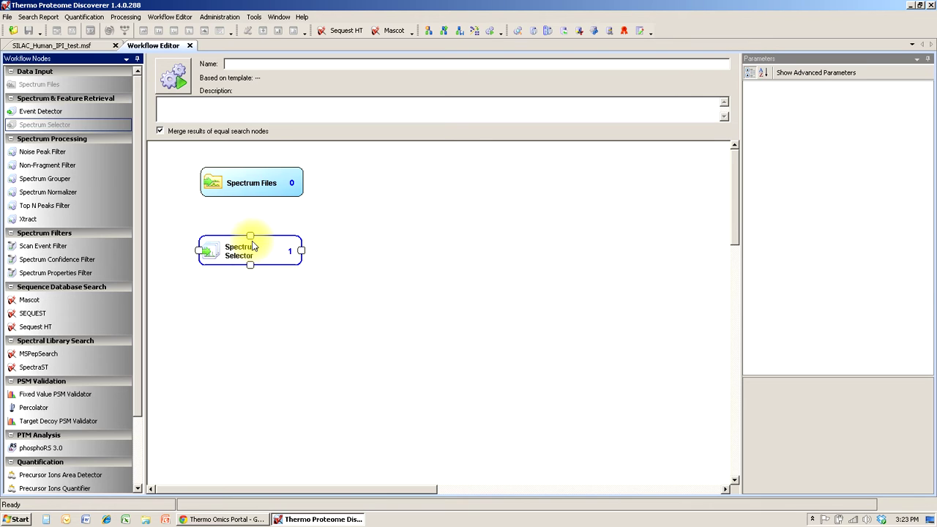
click(251, 252)
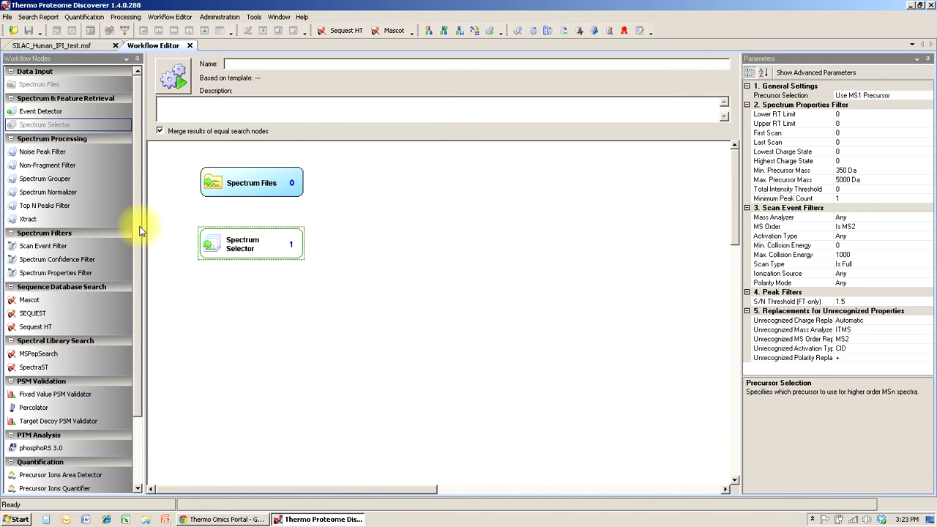
drag(43, 333, 250, 308)
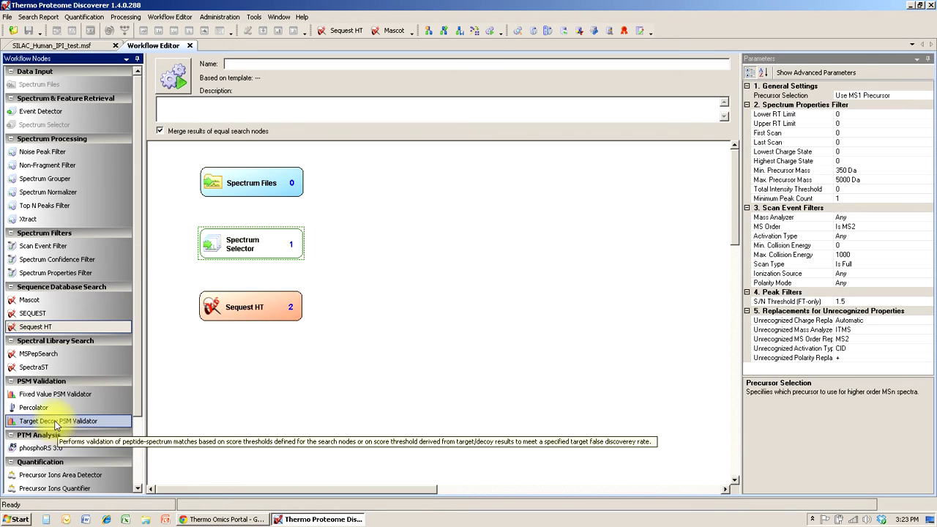
drag(62, 421, 241, 379)
drag(263, 194, 275, 381)
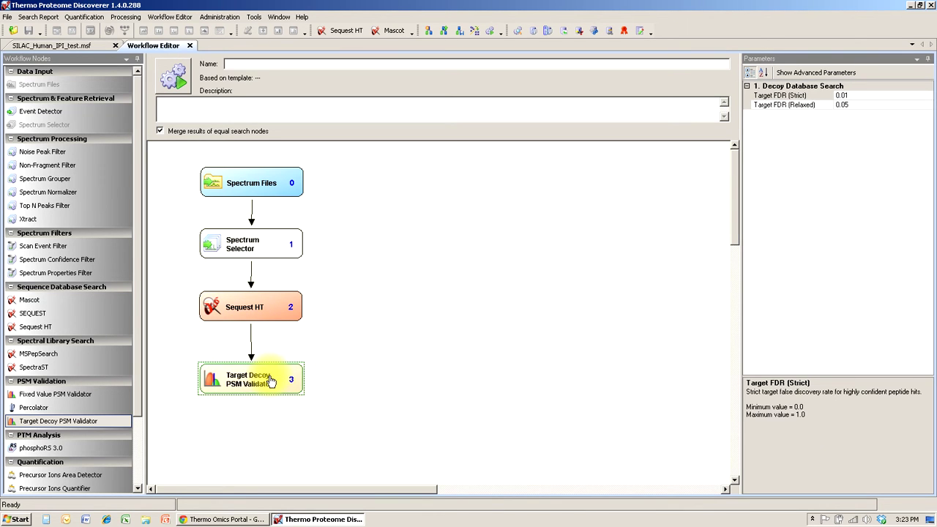
- Tidy the four connected workflow nodes with the automatic layout
click(267, 321)
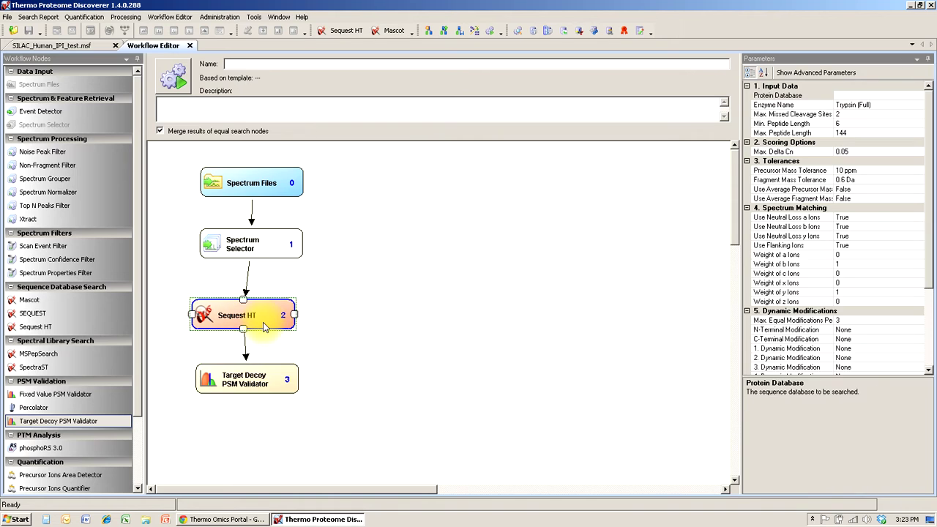
right_click(343, 301)
click(377, 350)
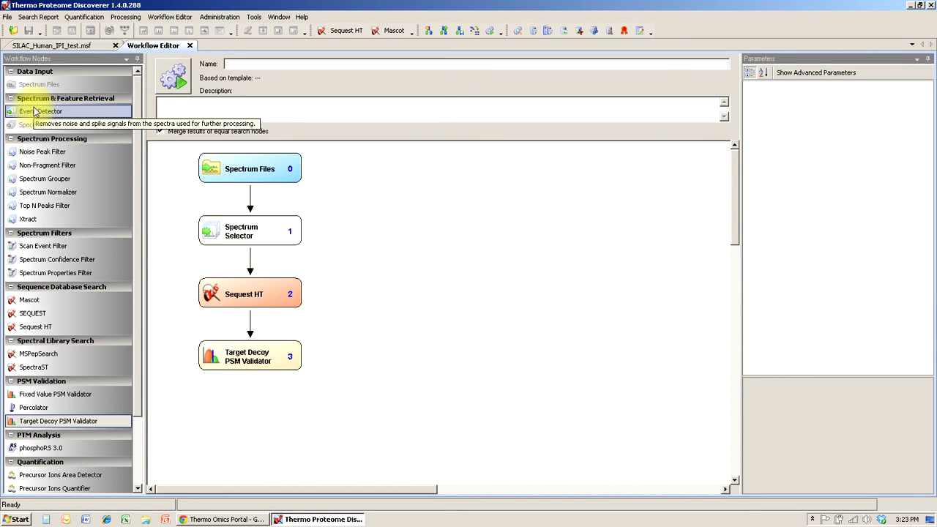
- Add a second branch from Spectrum Files with an Event Detector node connected to a Precursor Ions Quantifier node
drag(35, 111, 442, 234)
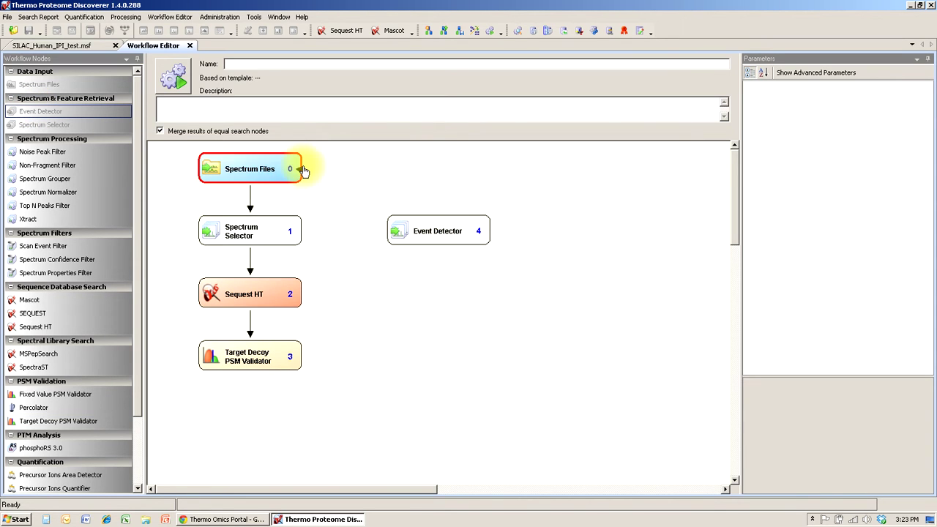
drag(297, 169, 426, 224)
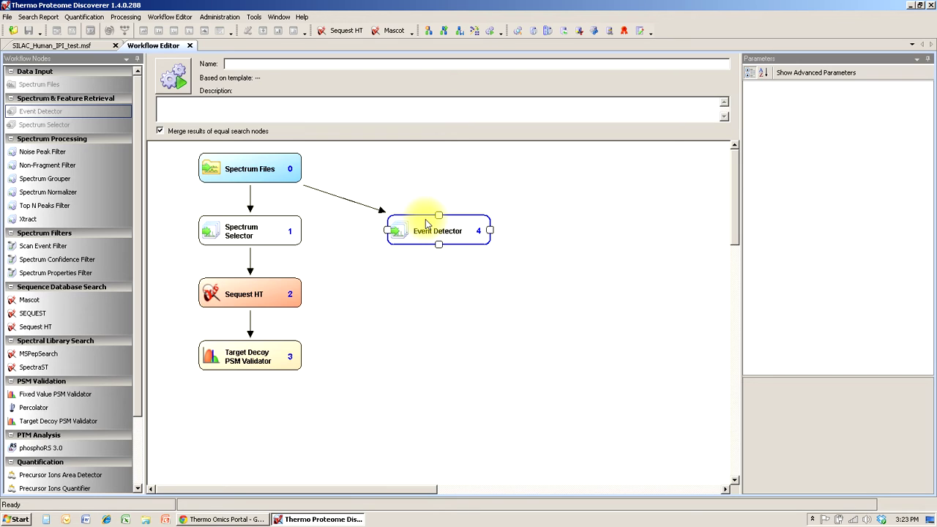
drag(426, 224, 403, 219)
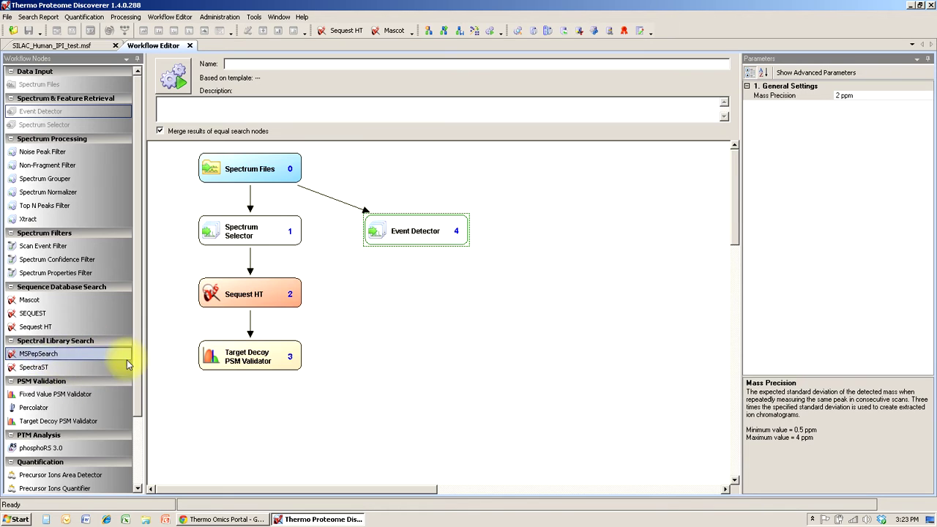
scroll(140, 375, down, 2)
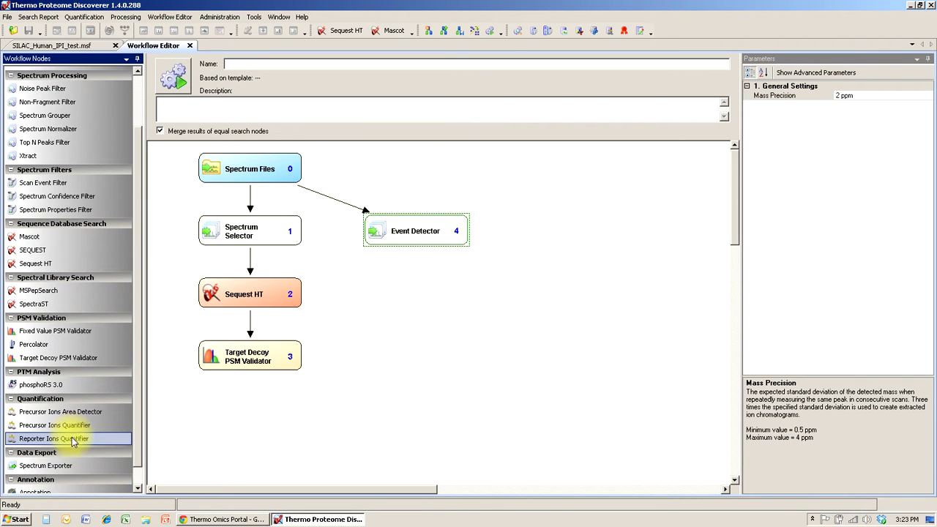
drag(66, 425, 417, 299)
drag(424, 227, 417, 295)
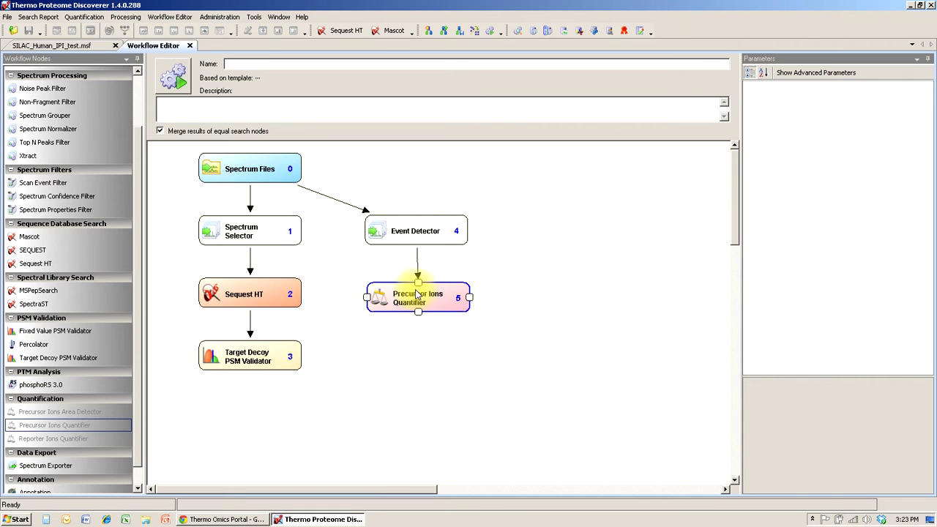
- Choose SILAC 2plex (Arg10, Lys6) as the Precursor Ions Quantifier's method and review its heavy channel labels and ratio reporting
click(432, 301)
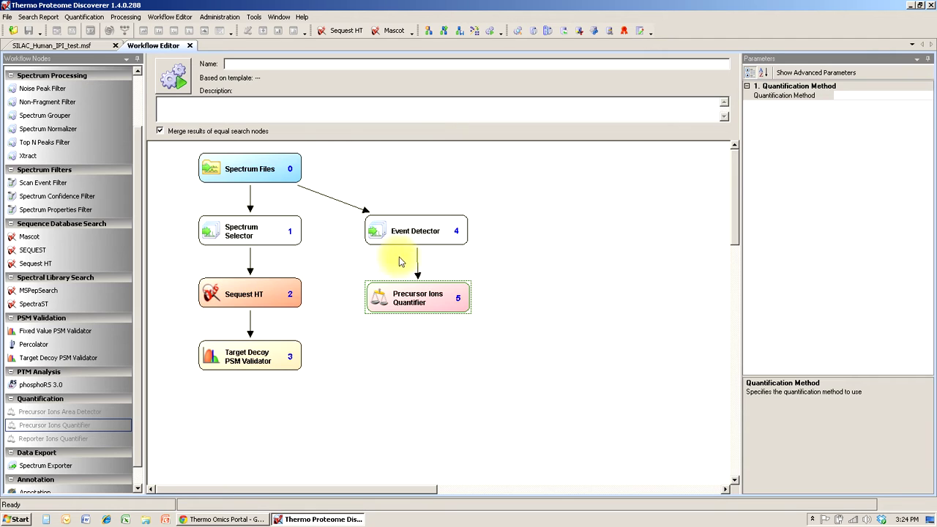
click(916, 96)
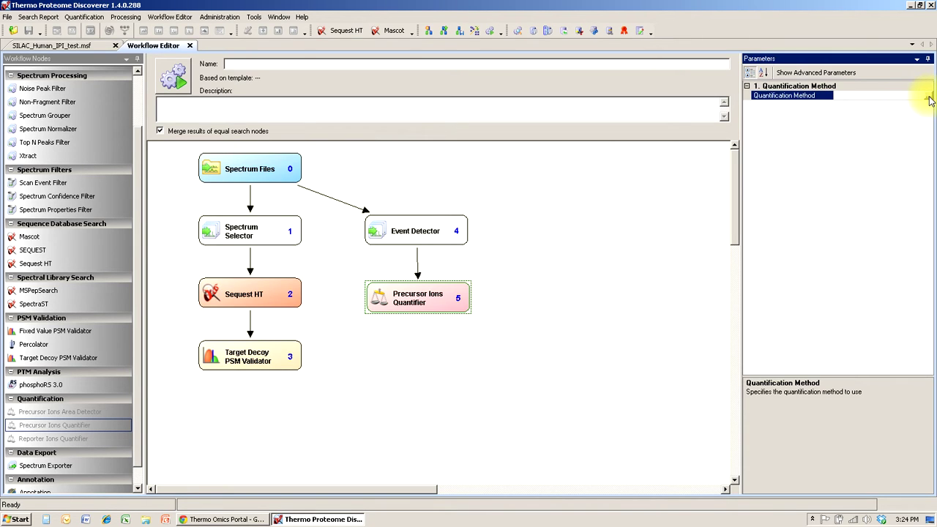
click(928, 99)
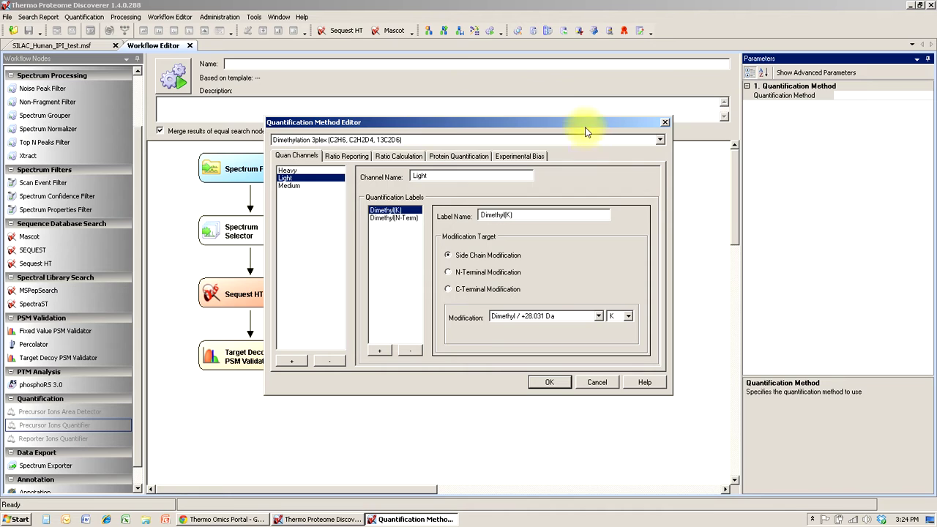
click(661, 140)
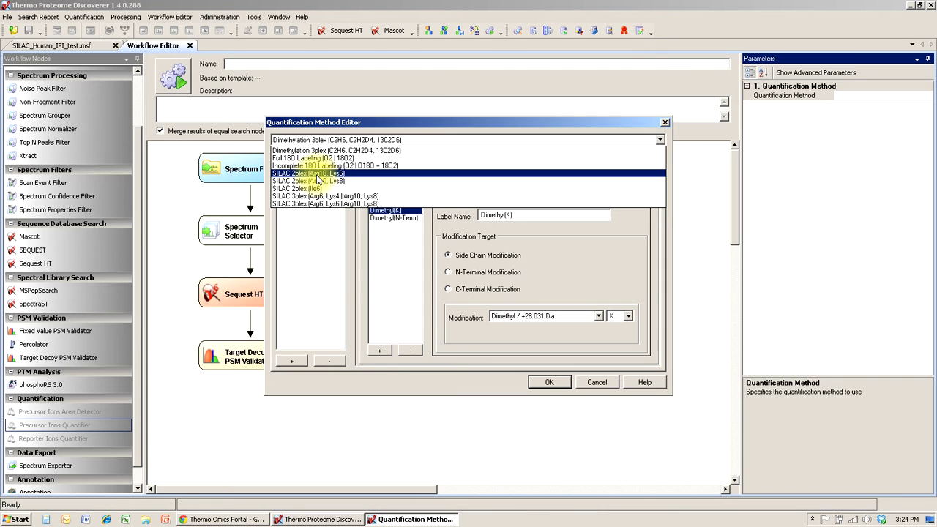
click(317, 175)
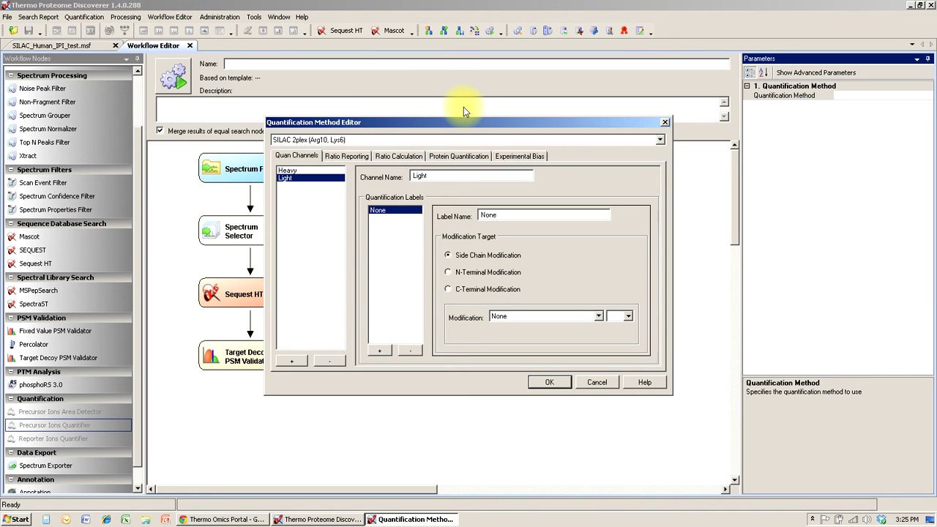
click(374, 140)
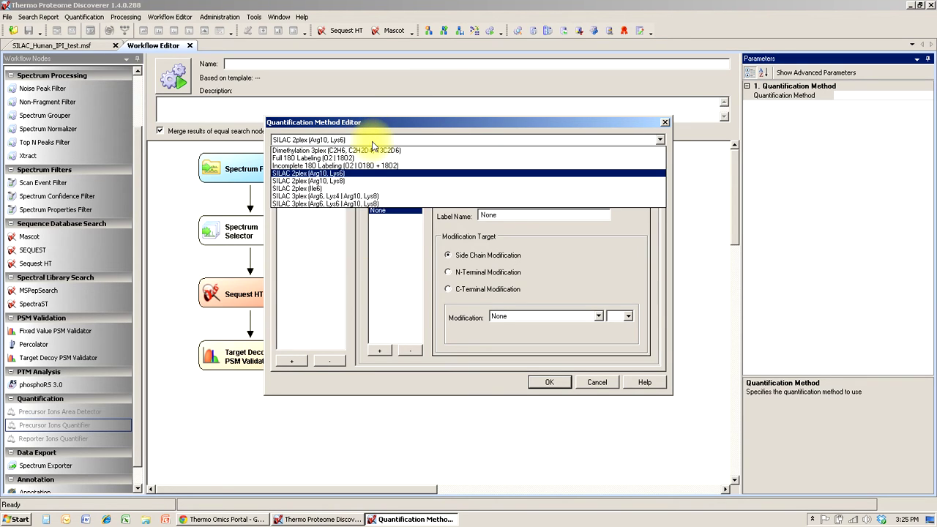
click(336, 172)
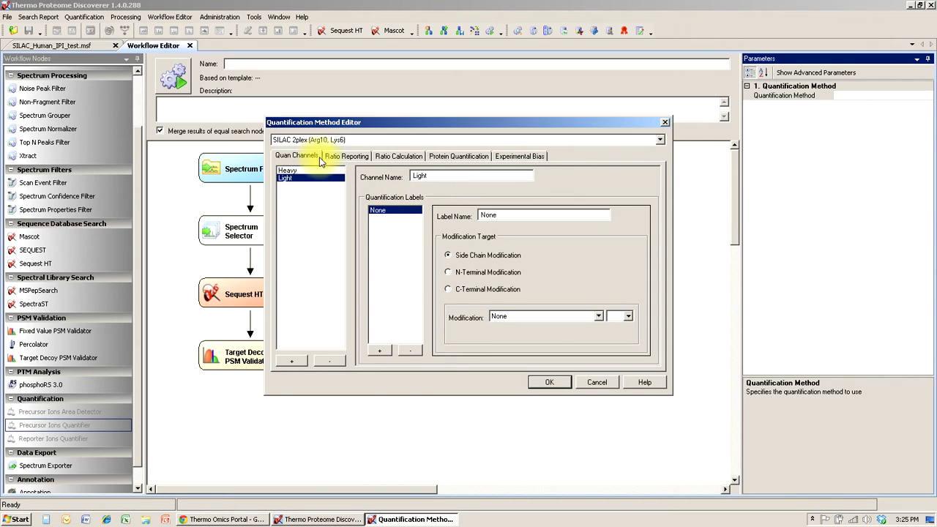
click(307, 171)
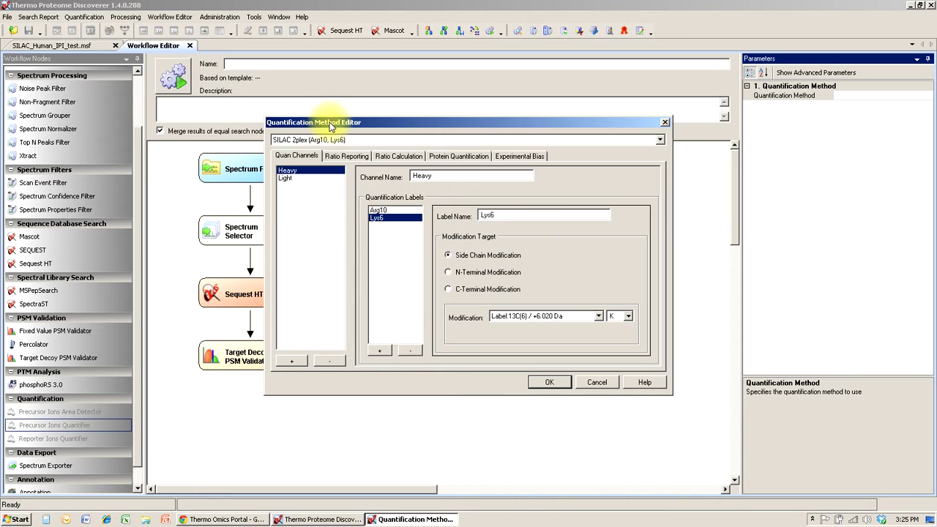
click(347, 158)
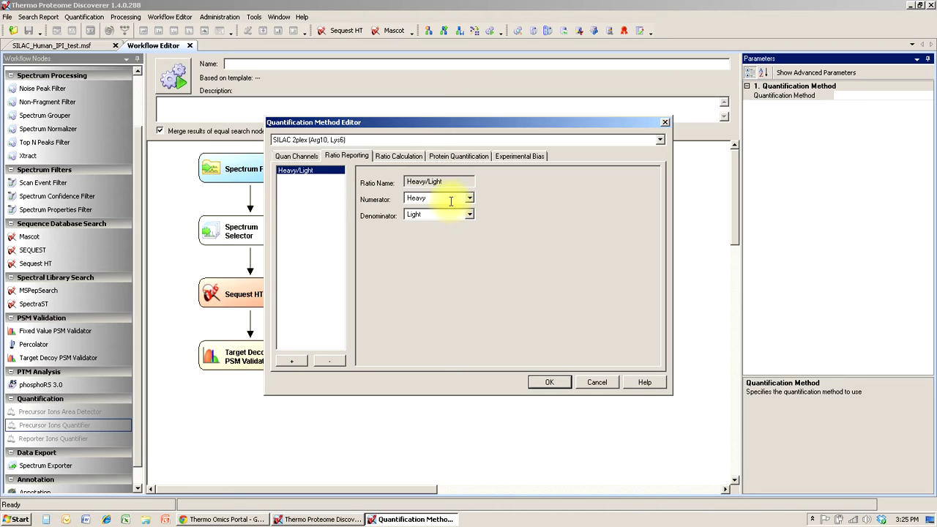
- Enable showing the raw quan values and replacing missing quan values with minimum intensity in the ratio calculation settings
click(407, 158)
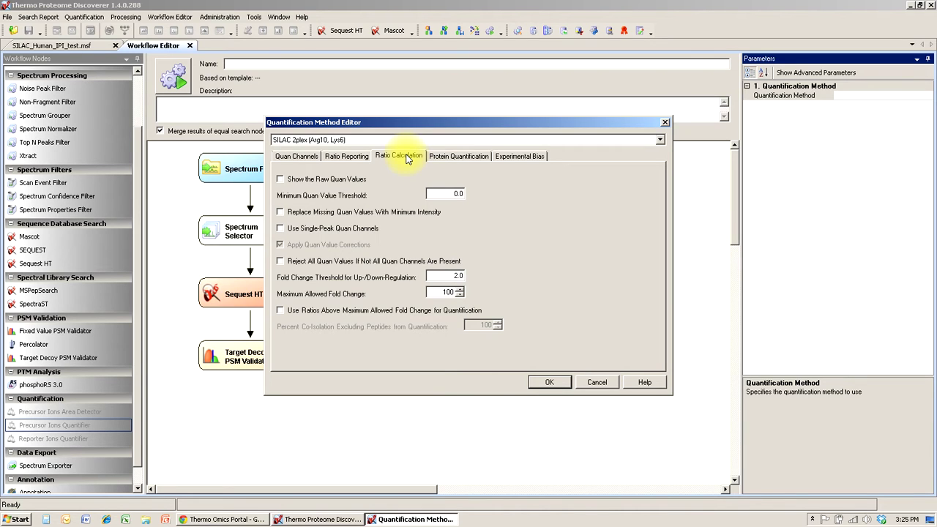
click(281, 181)
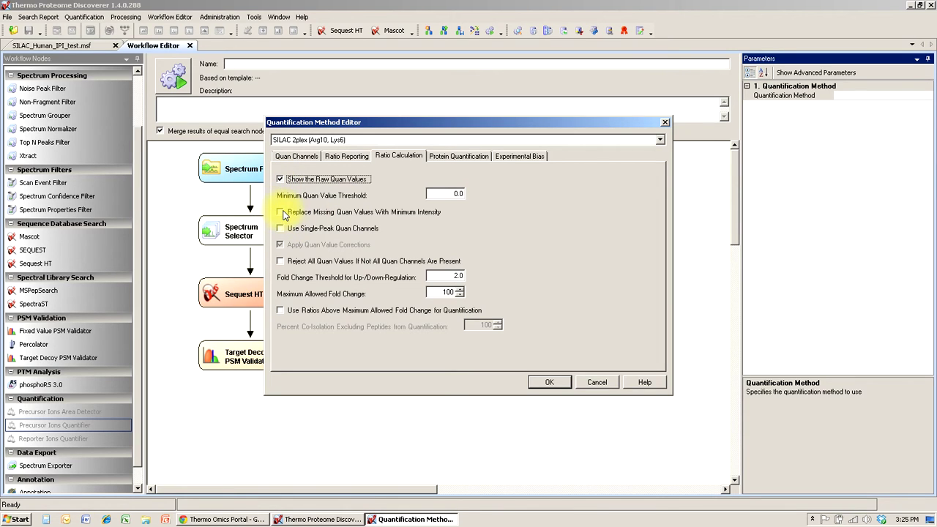
click(283, 212)
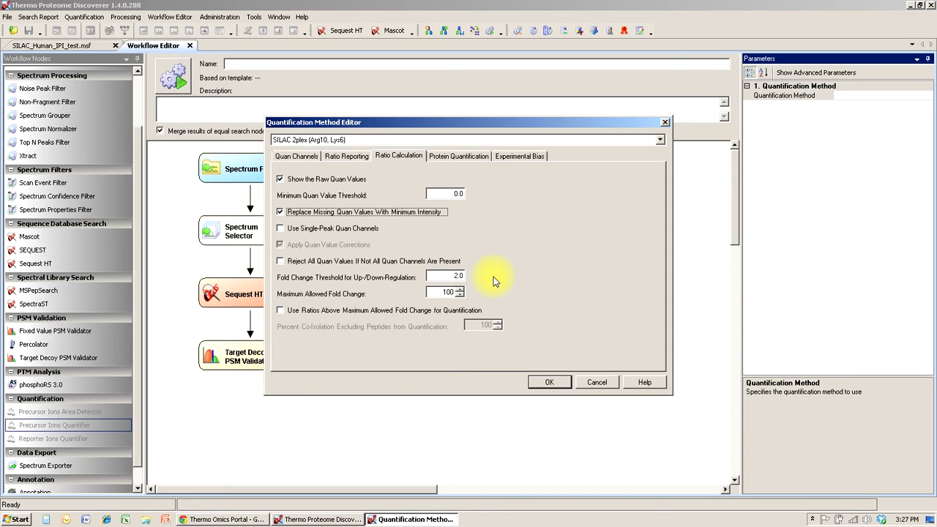
- Try a fold change threshold of 1.5 for up-/down-regulation and return it to 2.0
double_click(455, 277)
text(1)
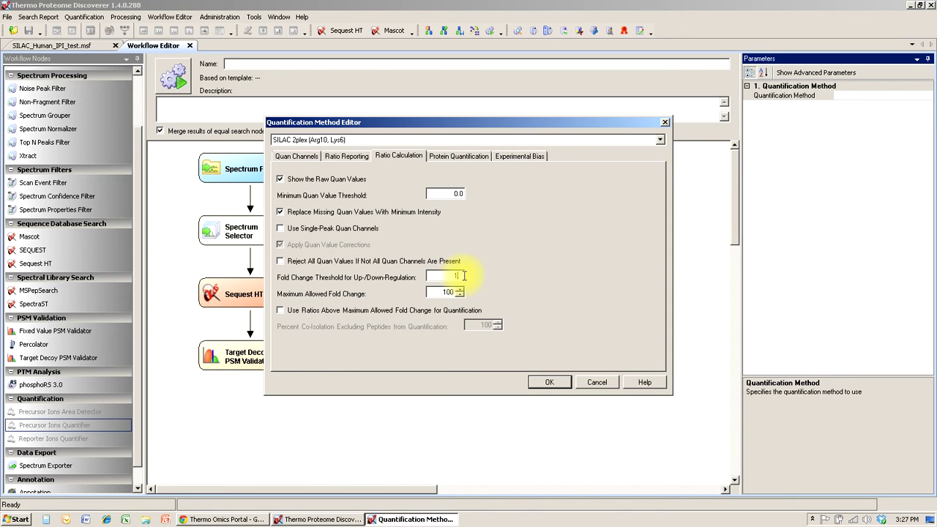
text(.5)
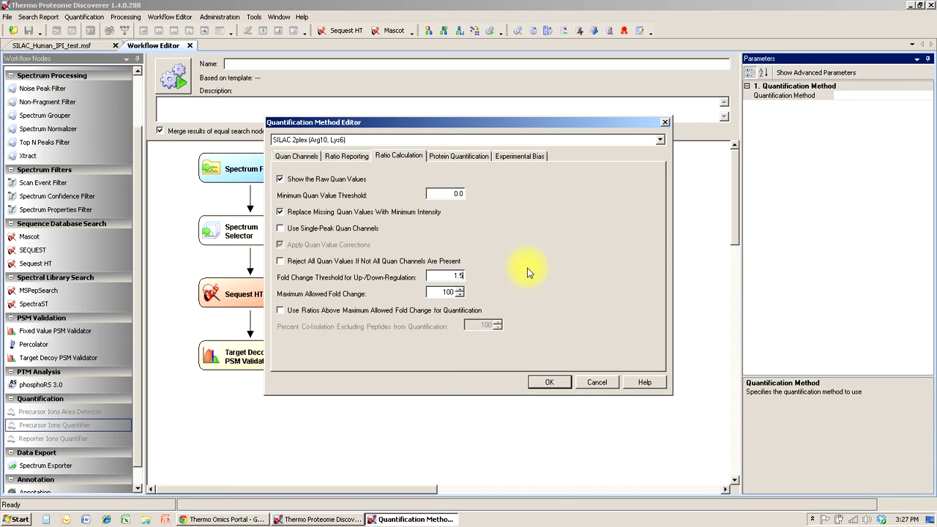
key(BackSpace)
key(BackSpace)
text(0)
- Set the maximum allowed fold change to 1000 and review the method's protein quantification settings
double_click(448, 294)
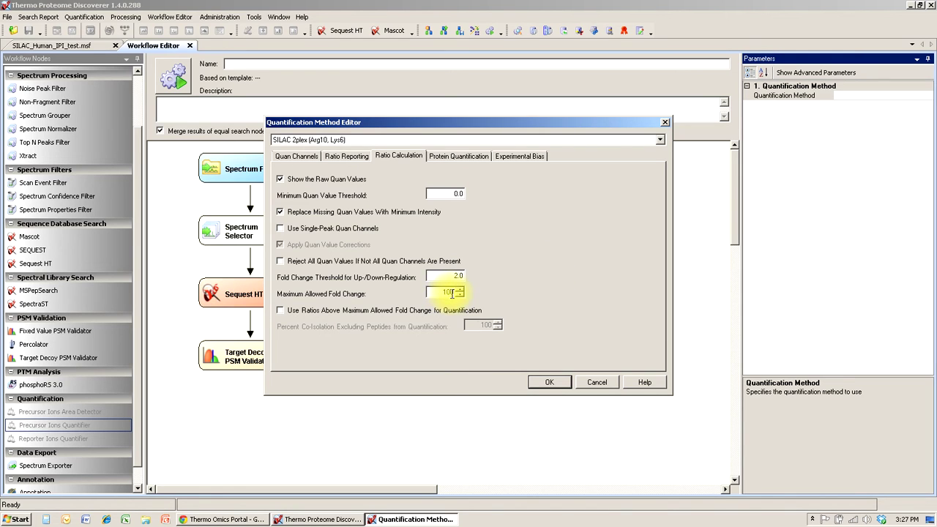
text(1000)
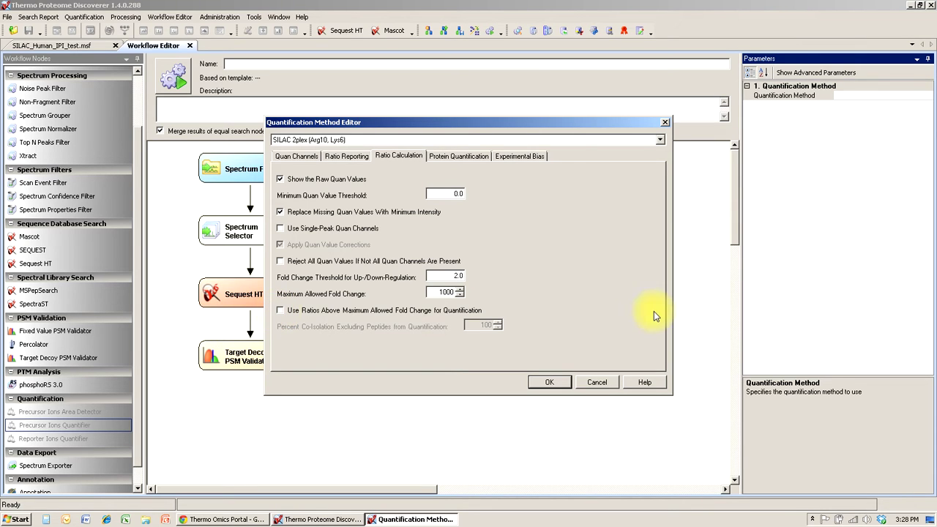
click(464, 156)
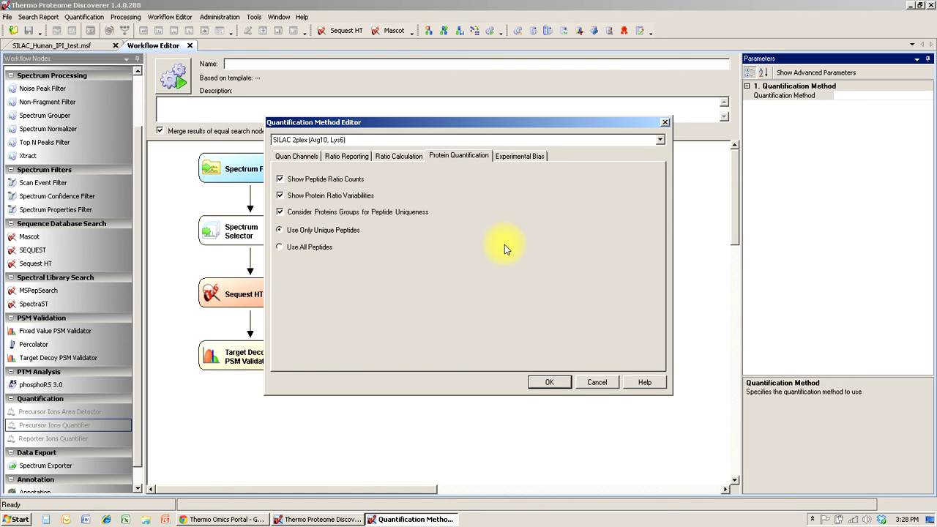
- Set the experimental bias correction to Manual Normalization and accept the quantification method
click(531, 156)
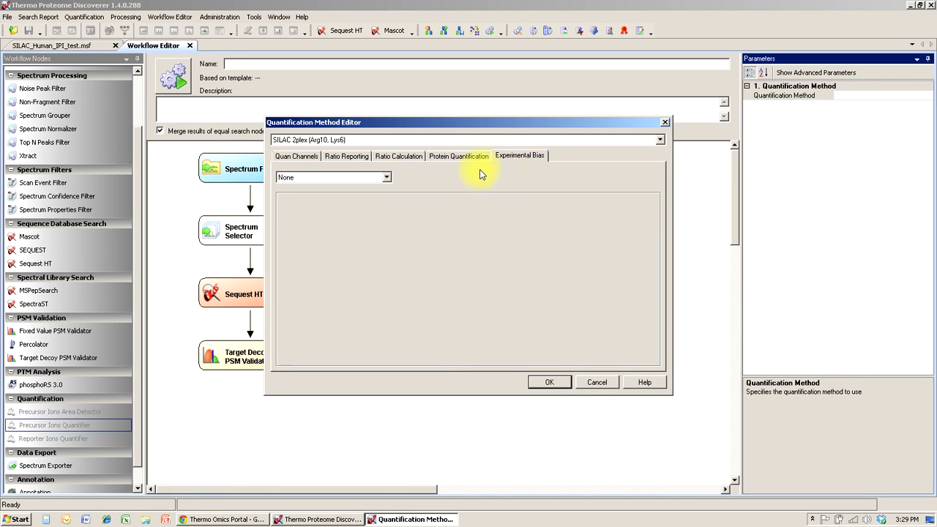
click(386, 178)
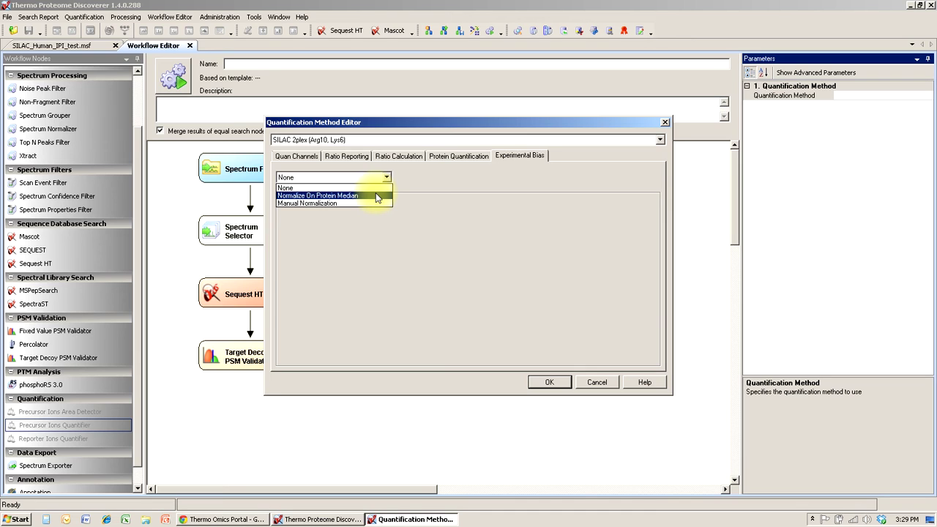
click(371, 203)
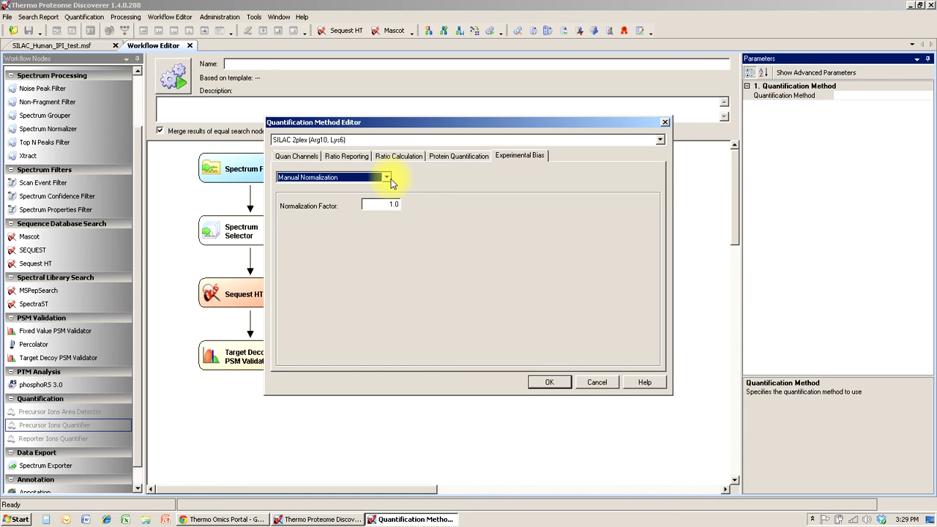
click(549, 382)
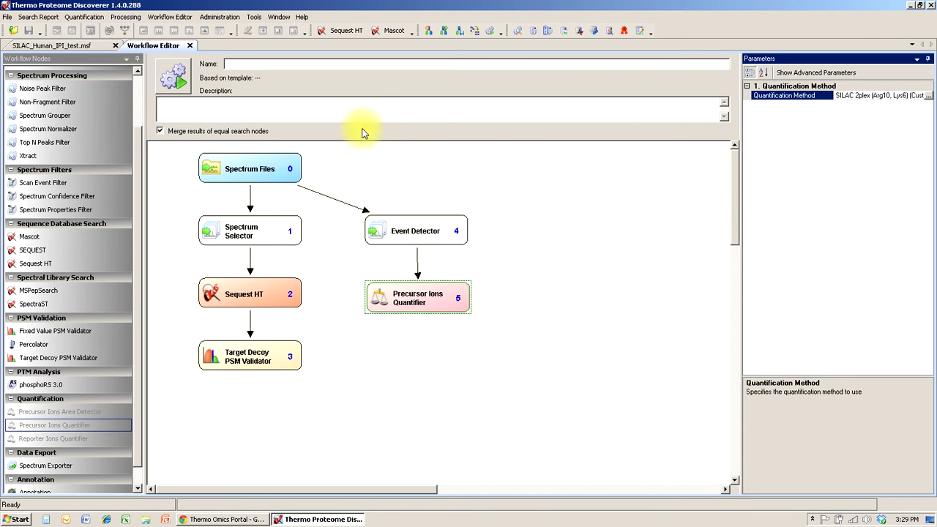
- Switch to the SILAC_Human_IPI_test.msf results, widen the Area column slightly and expand the peptide of the protein Syntaxin-12
click(226, 166)
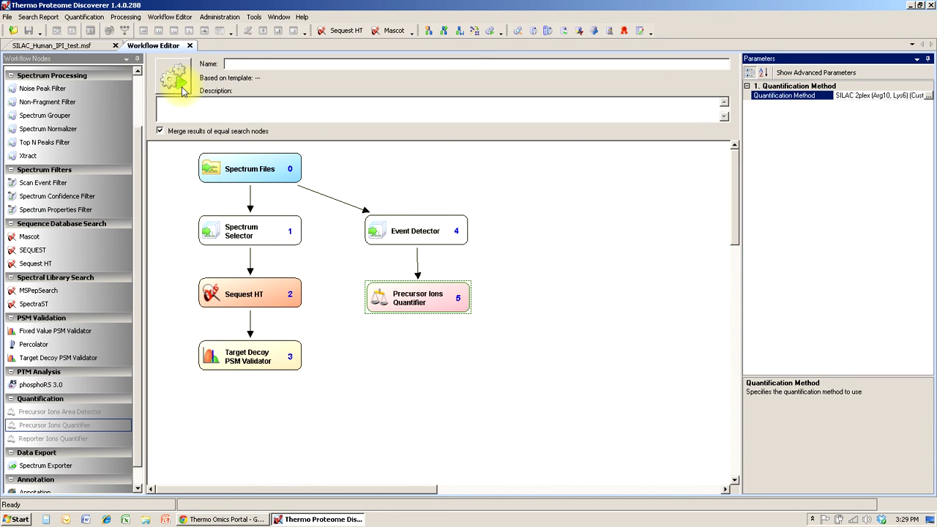
click(73, 46)
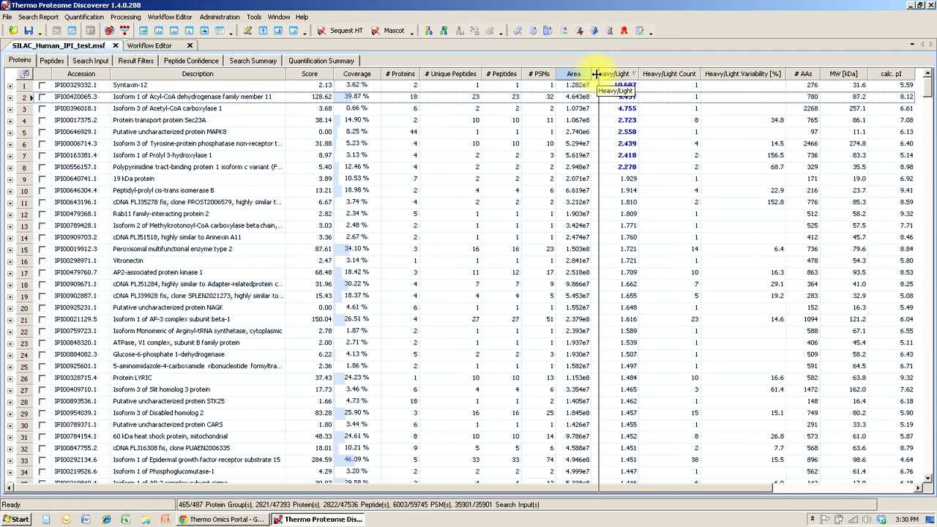
drag(591, 74, 598, 73)
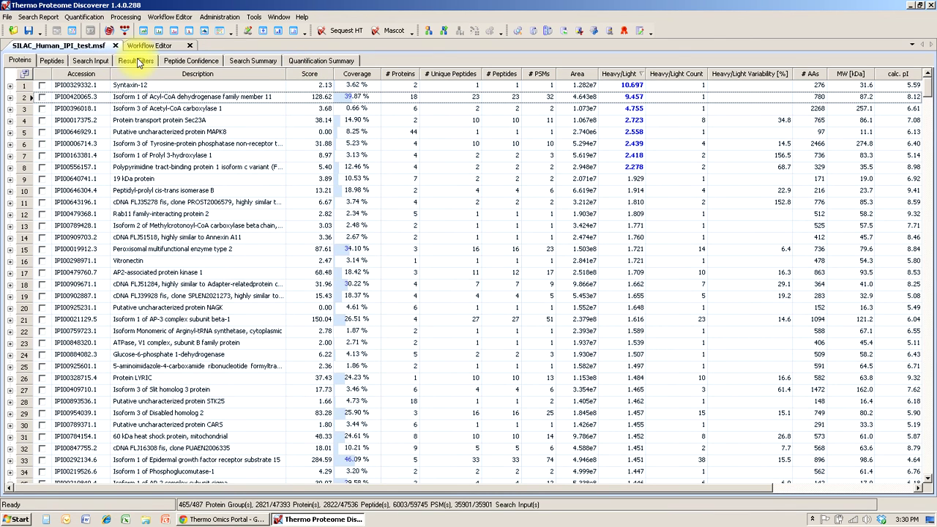
click(10, 86)
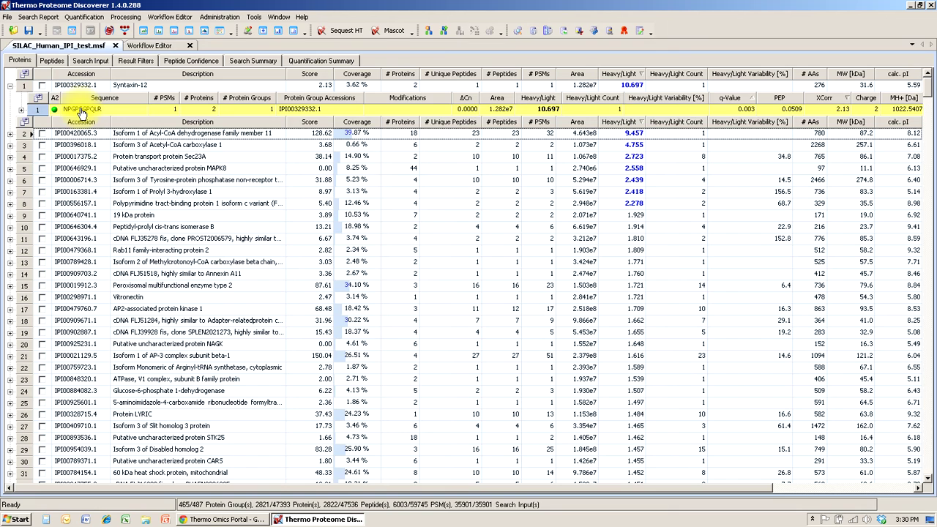
- Disable both peptide grouping and protein grouping in the report's result filters and apply the change
click(136, 60)
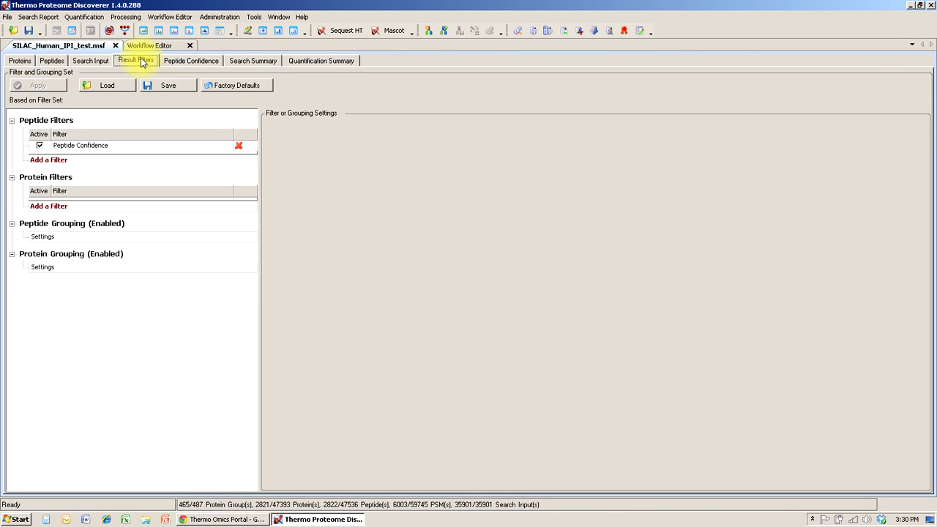
click(89, 237)
click(287, 149)
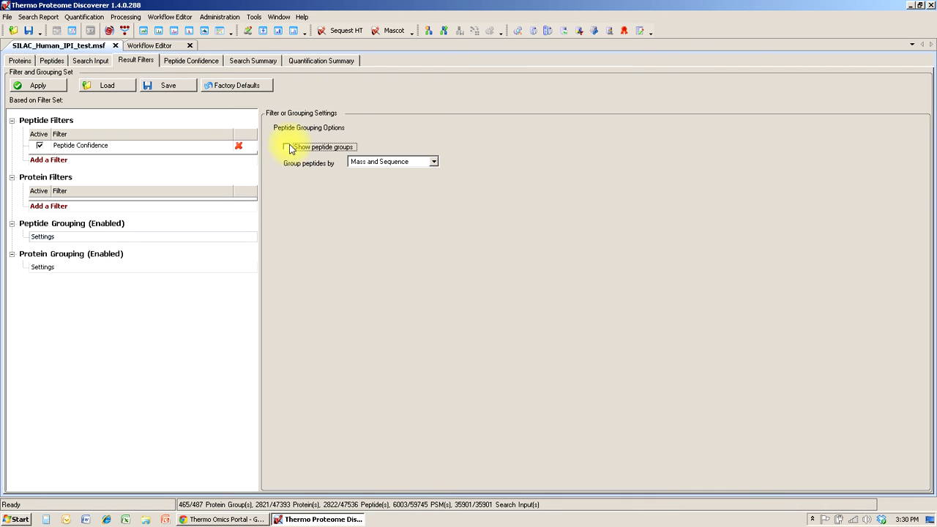
click(130, 265)
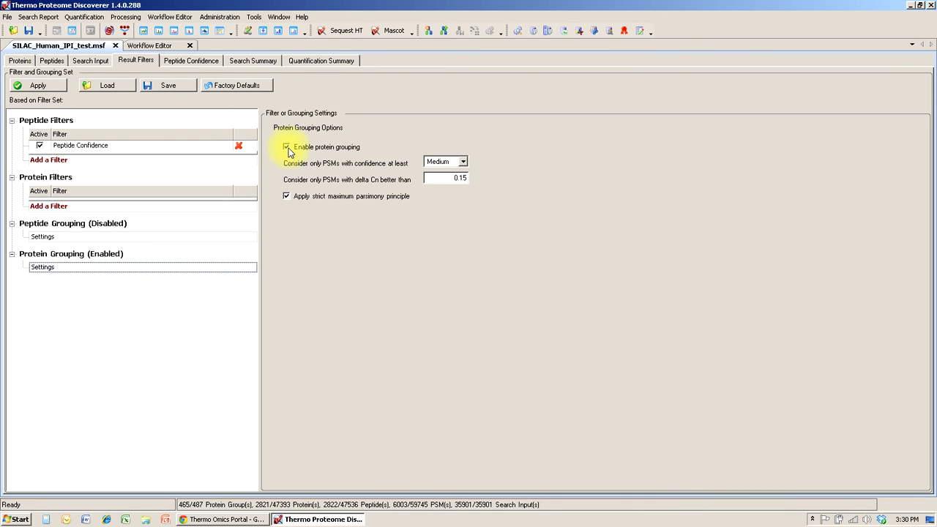
click(288, 147)
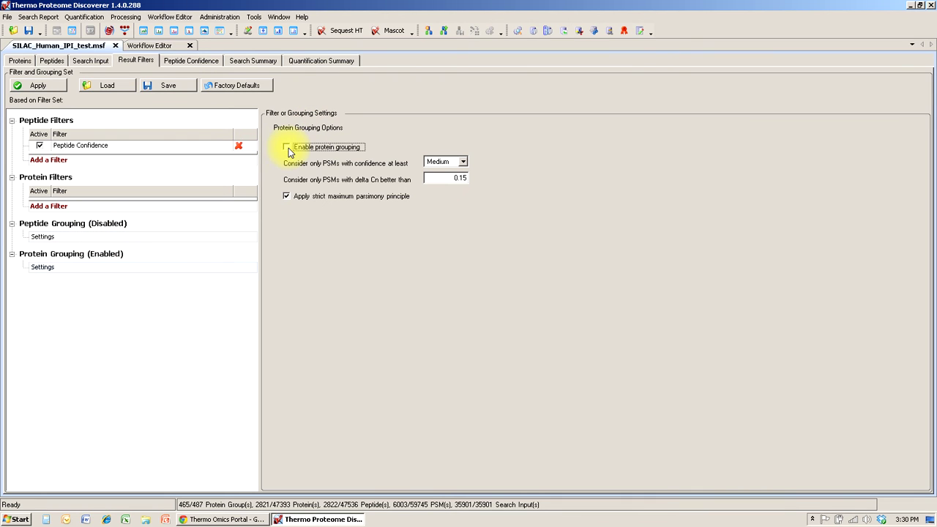
click(53, 86)
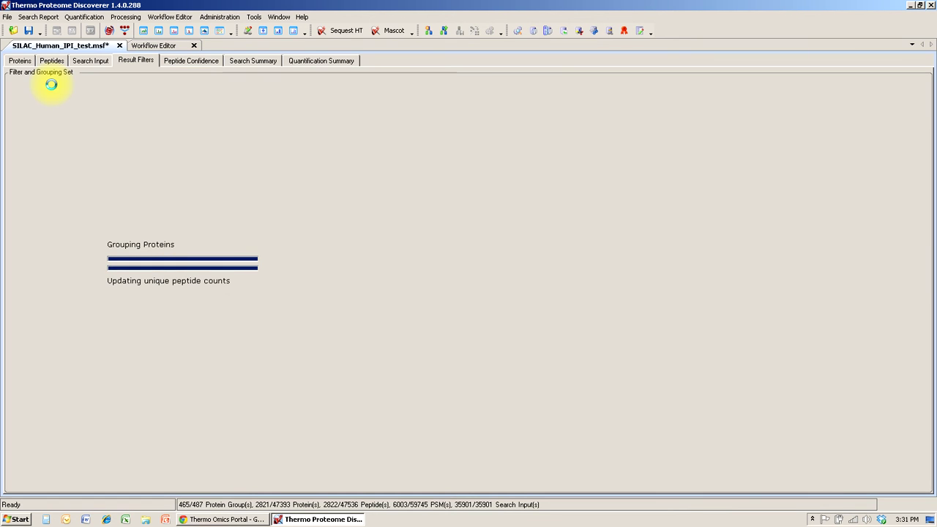
- Sort the ungrouped protein list by Heavy/Light ratio in descending order
click(21, 62)
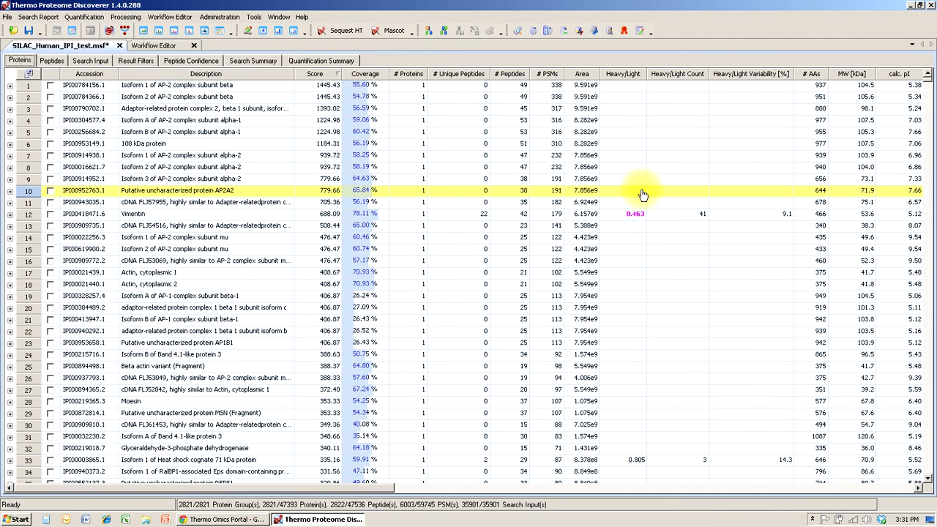
click(627, 75)
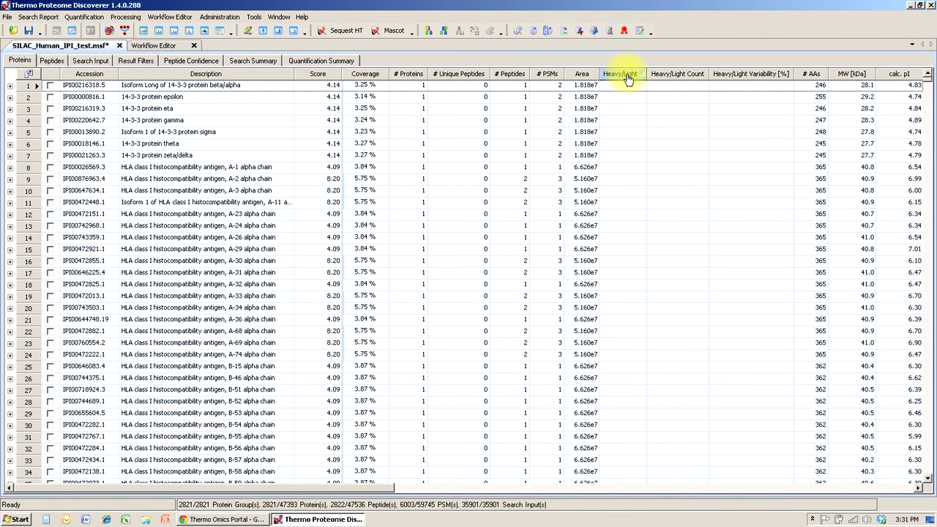
click(627, 76)
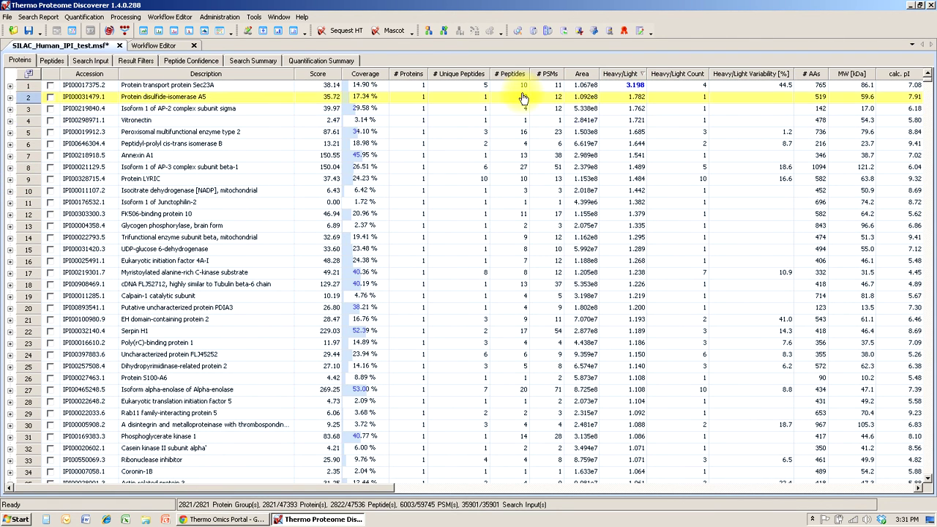
- Expand Protein transport protein Sec23A and view the quantification spectra of its peptides HLLQAPVDDAQEILHSr and FSETFSLYPQFmFHLr
click(10, 87)
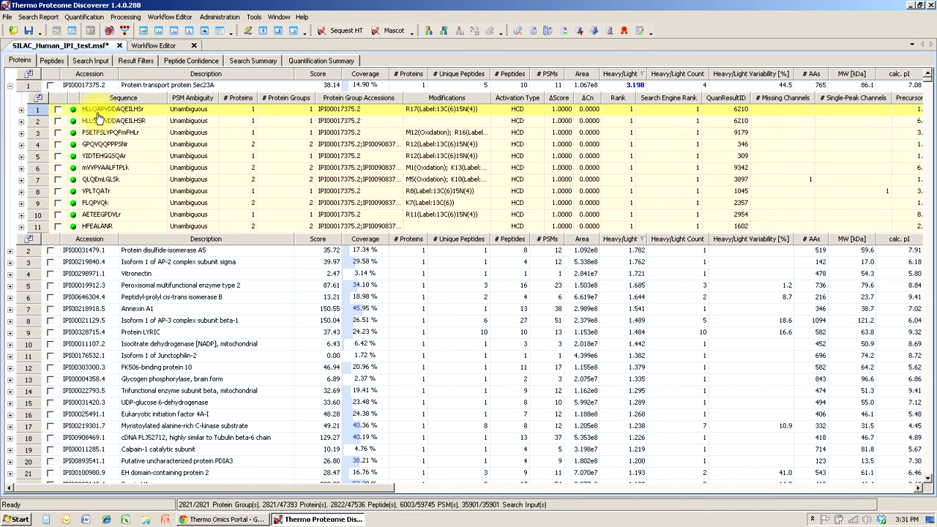
click(41, 111)
click(41, 112)
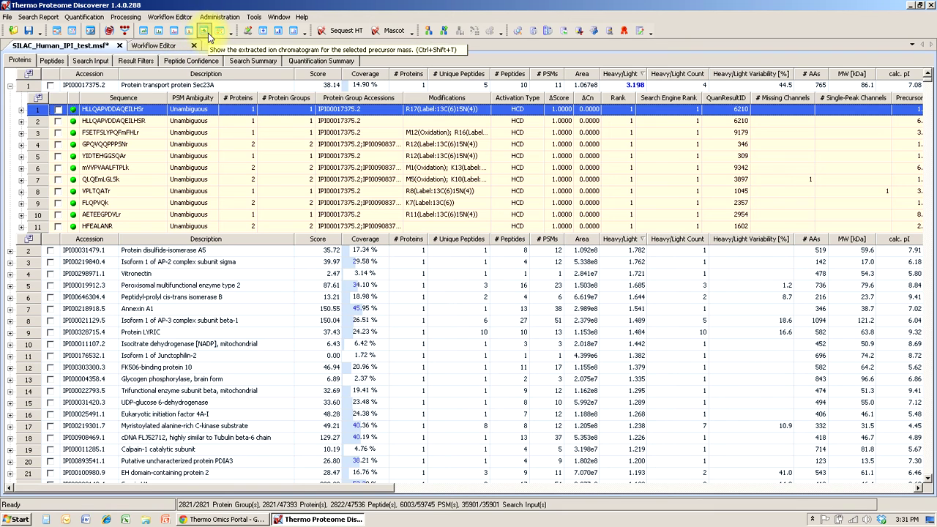
click(294, 34)
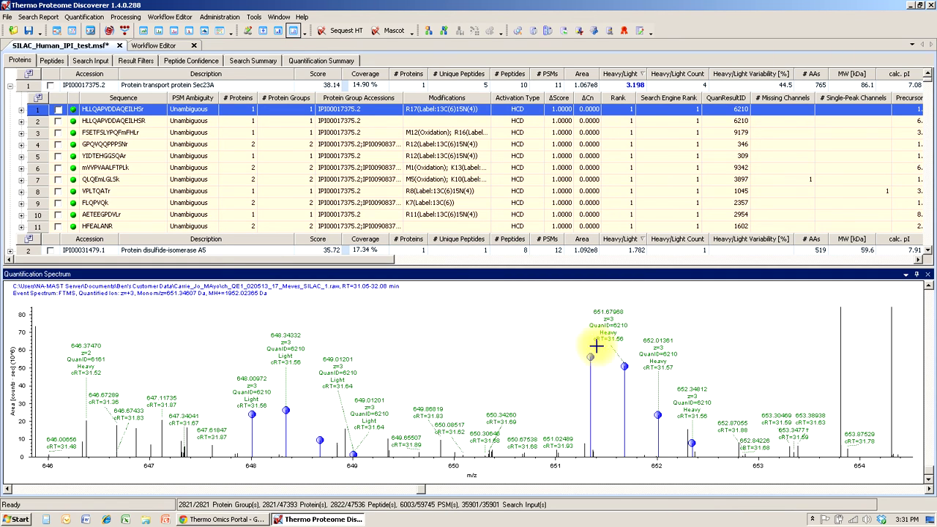
click(36, 134)
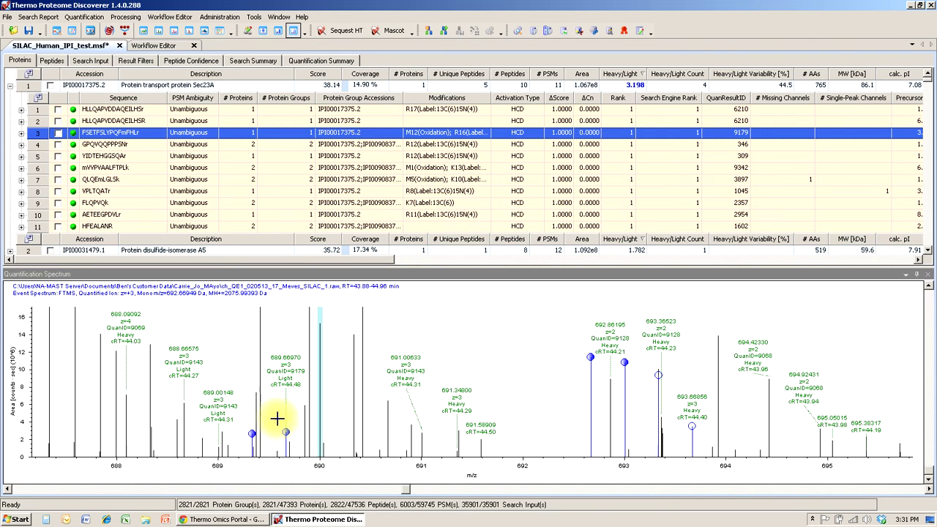
- Show the Quan Channel Values chart and the Fragment Match Spectrum for the selected peptide FSETFSLYPQFmFHLr
click(928, 252)
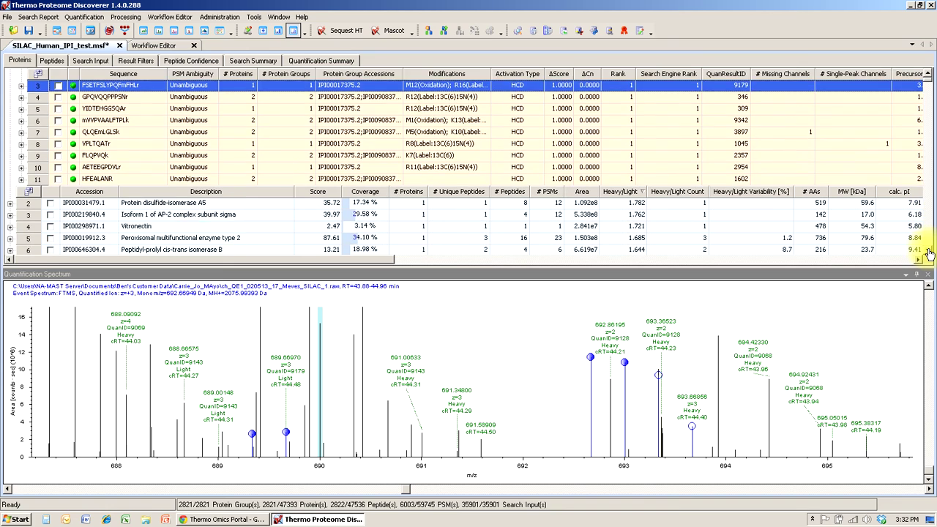
click(928, 252)
click(928, 252)
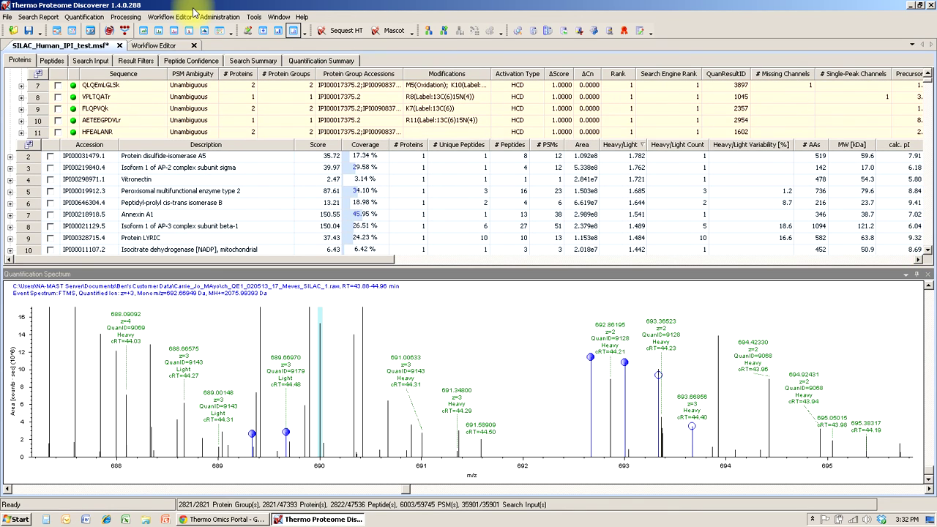
click(279, 31)
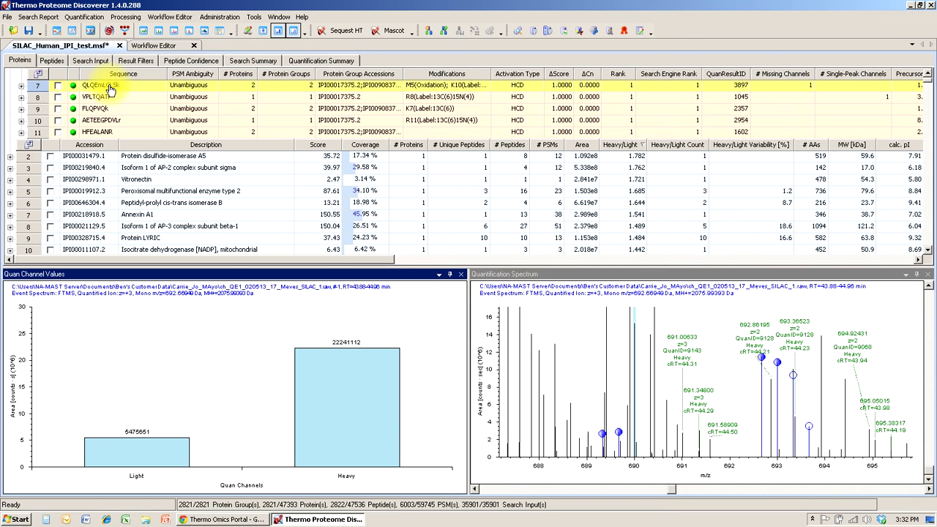
click(173, 35)
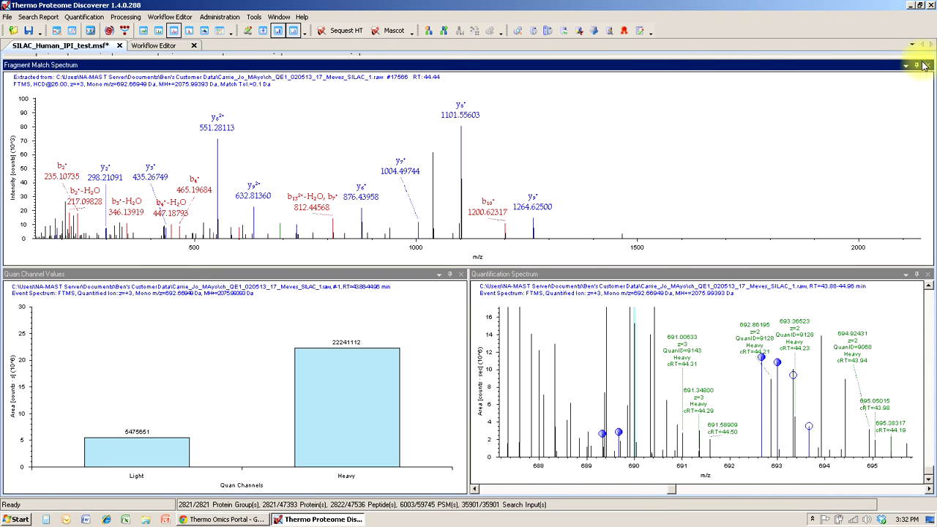
- Close the Fragment Match Spectrum, Quan Channel Values and Quantification Spectrum views
click(928, 66)
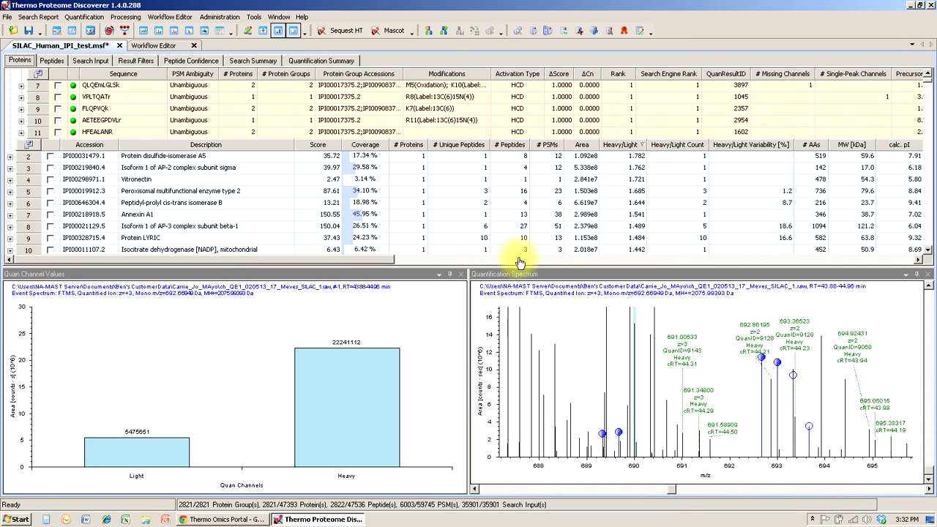
click(461, 275)
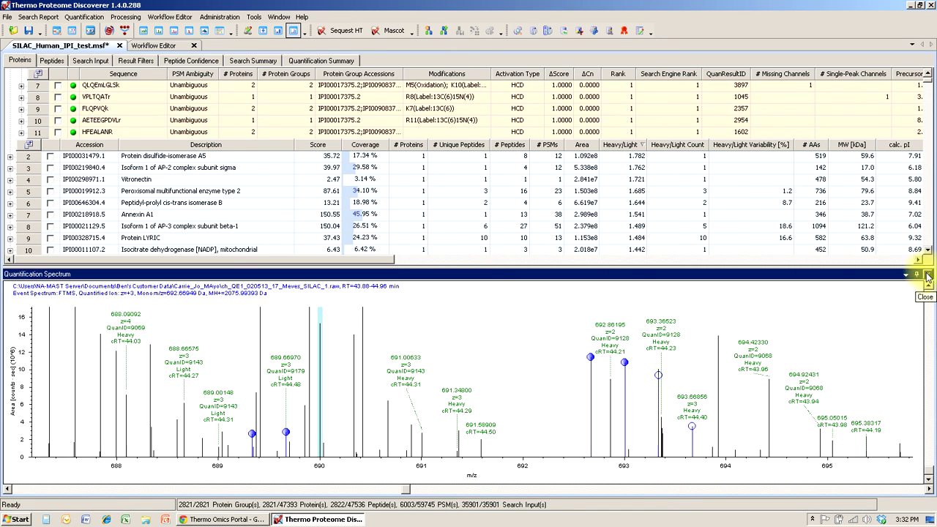
click(927, 275)
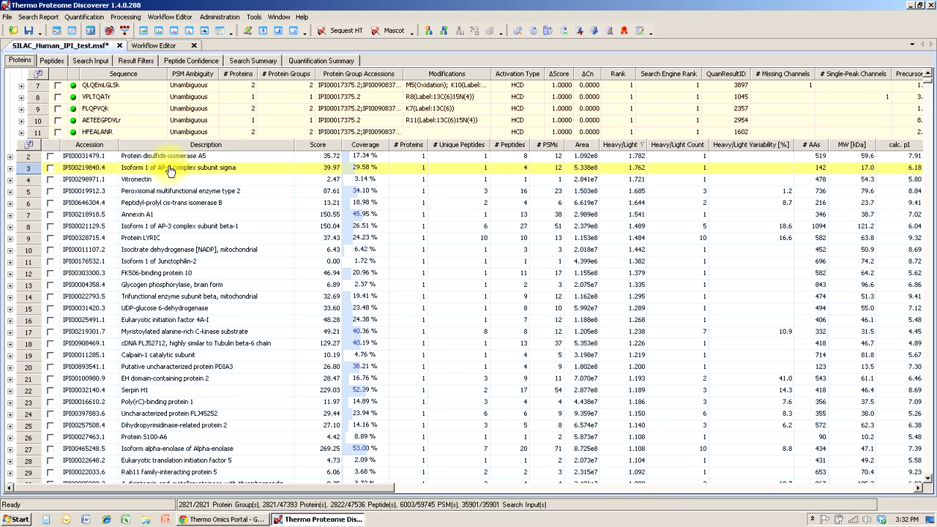
- Review the columns available for Layer 2: PSMs in the Column Chooser, including the quan-related ones, and close it
click(39, 74)
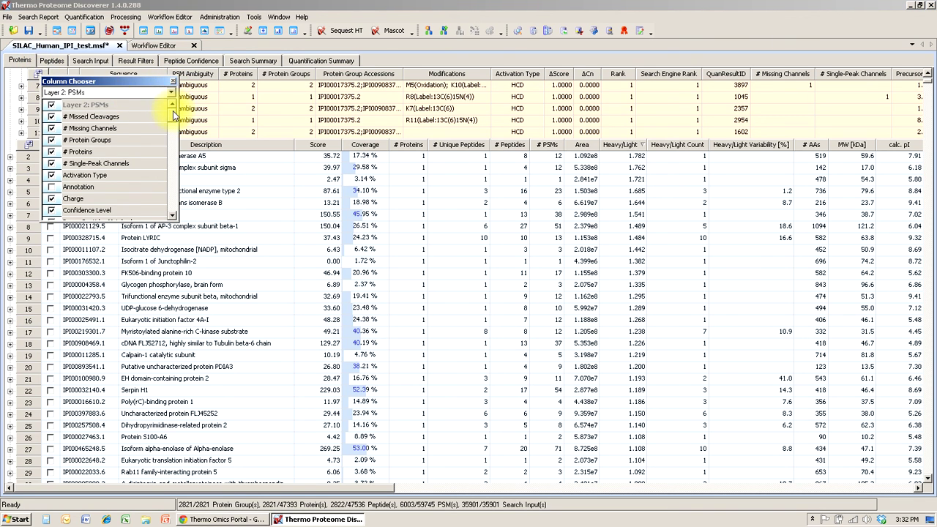
drag(172, 111, 174, 163)
scroll(174, 176, down, 4)
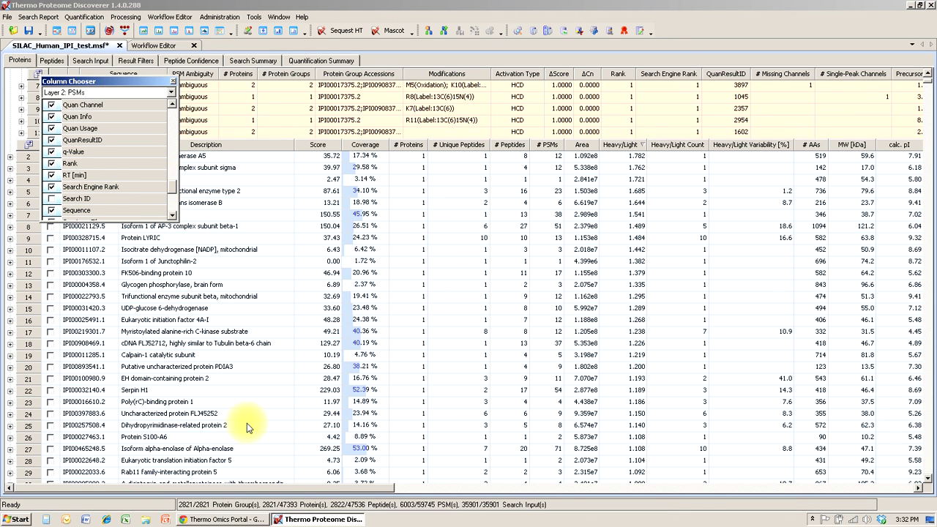
click(174, 81)
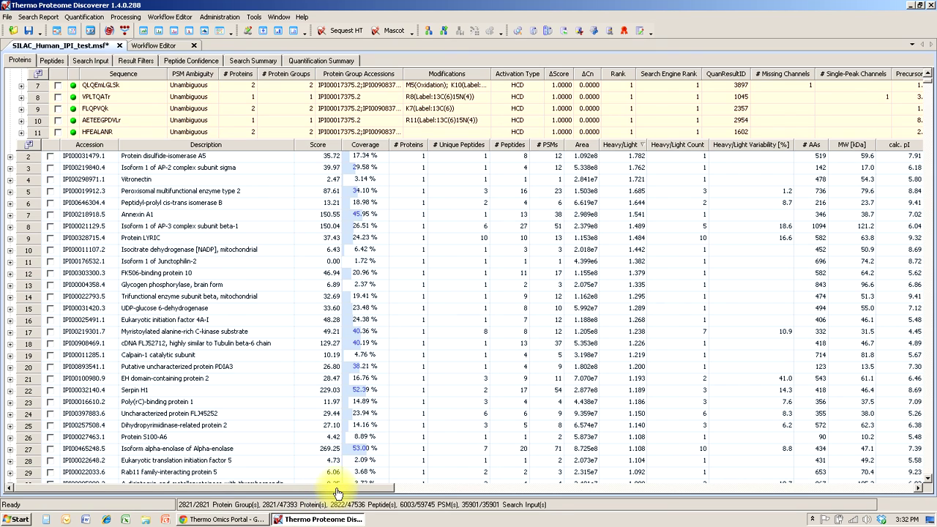
drag(337, 493, 165, 487)
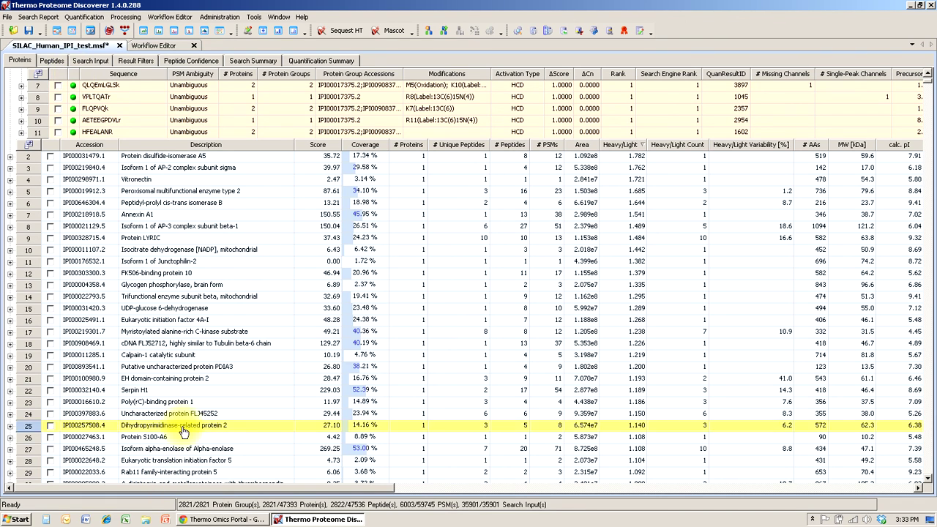
- Switch to the Thermo Omics Portal page in Chrome
click(214, 520)
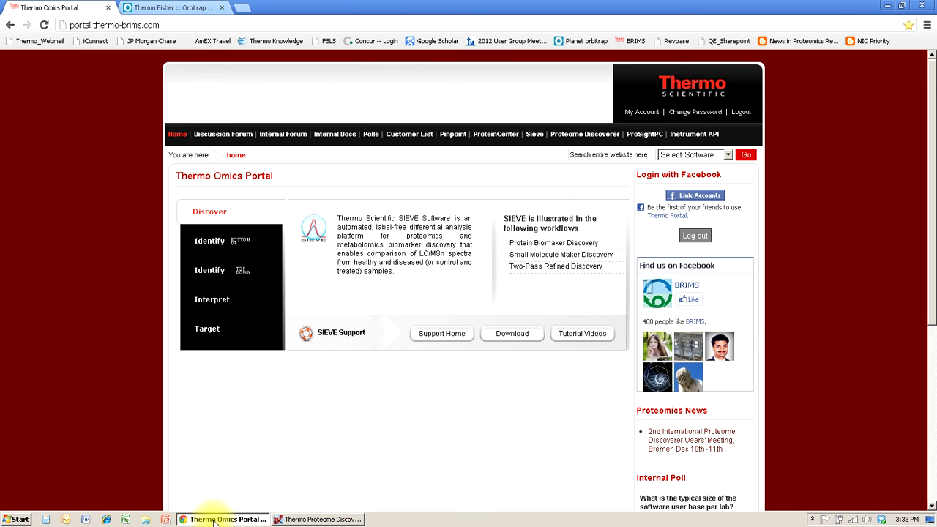